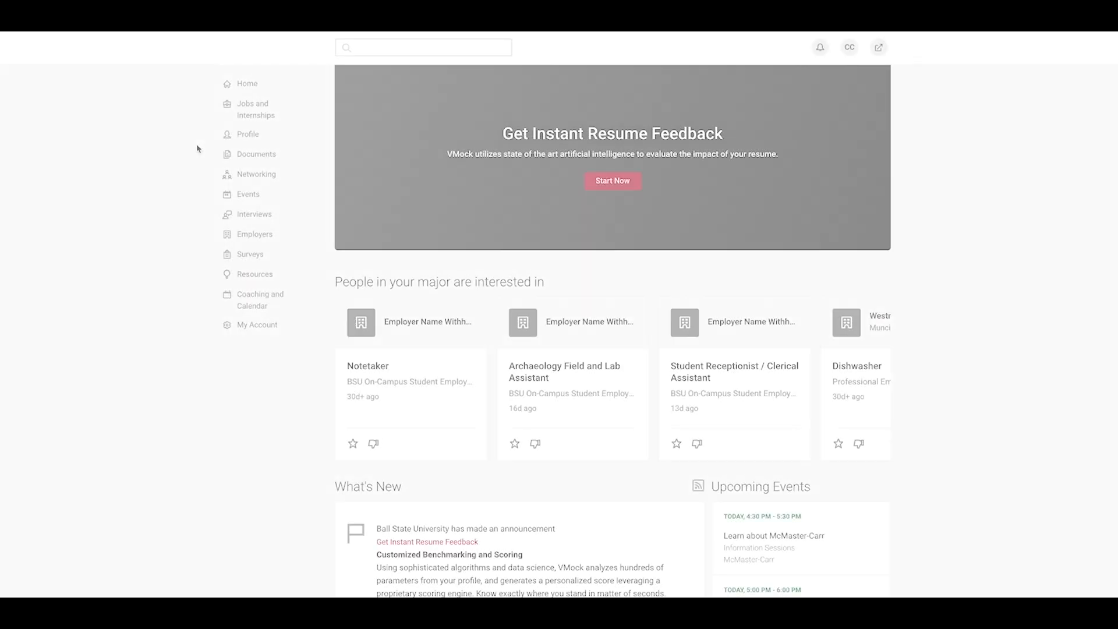
Reach the Jobs and Internships search and list all 1,320 job postings
{"action": "left_click", "coordinate": [254, 109]}
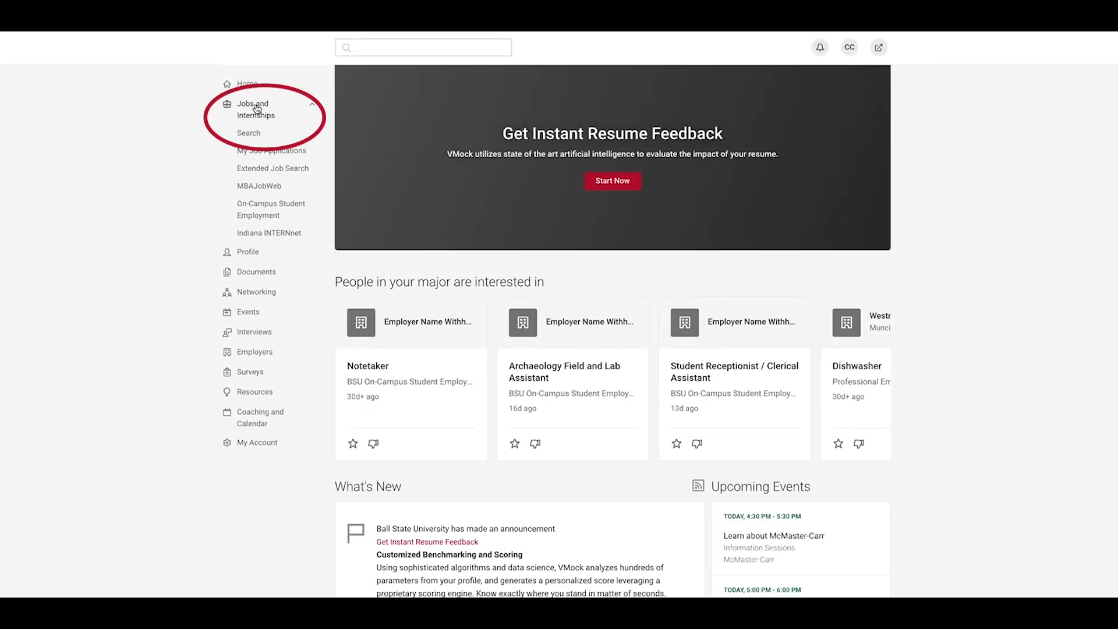
{"action": "left_click", "coordinate": [248, 133]}
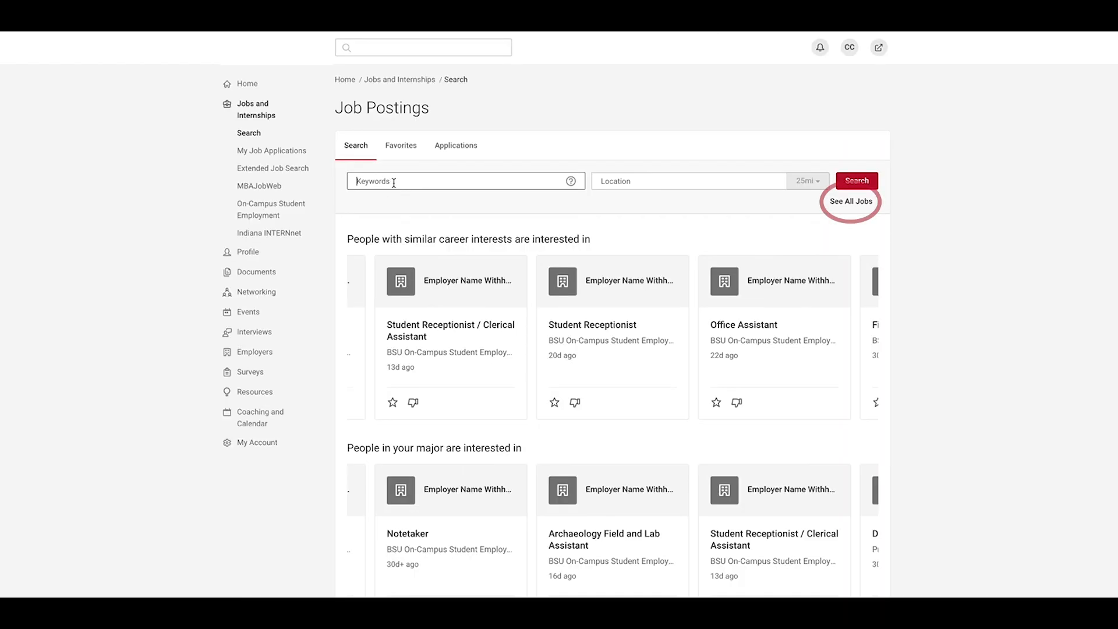
{"action": "left_click", "coordinate": [849, 201]}
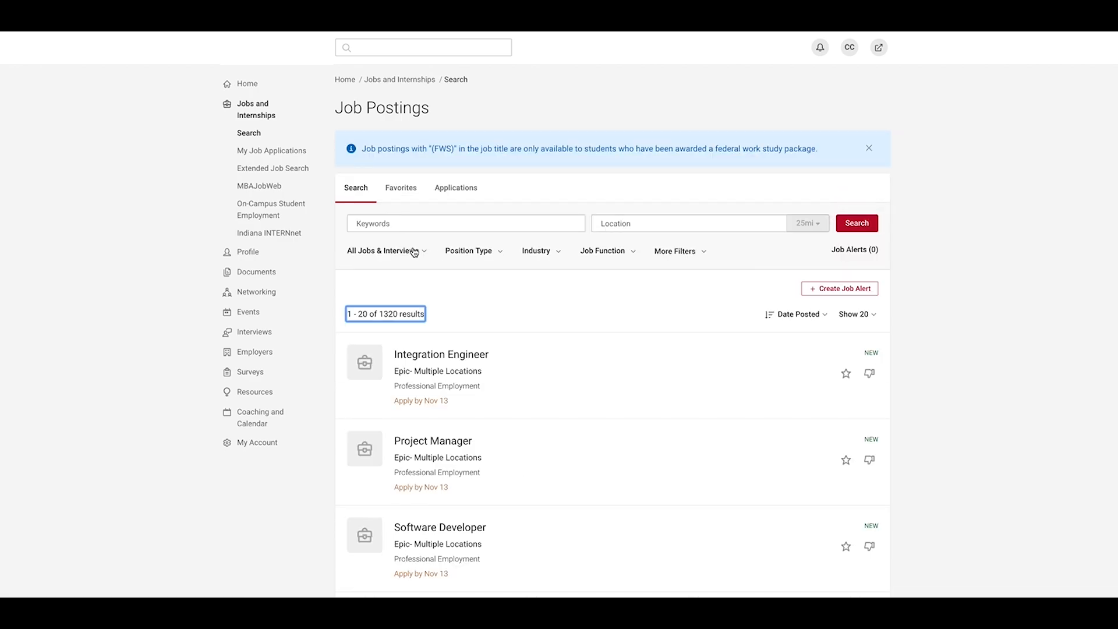
Filter postings to Professional Employment position type and Advertising and Public Relations industry, leaving 12 results
{"action": "left_click", "coordinate": [483, 255]}
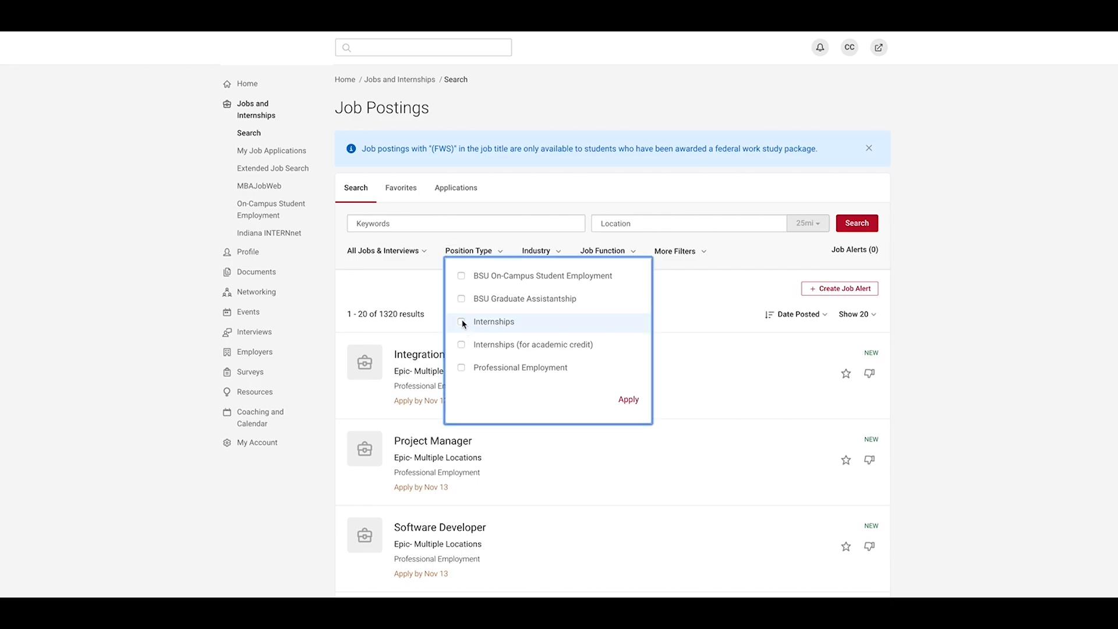
{"action": "left_click", "coordinate": [462, 368]}
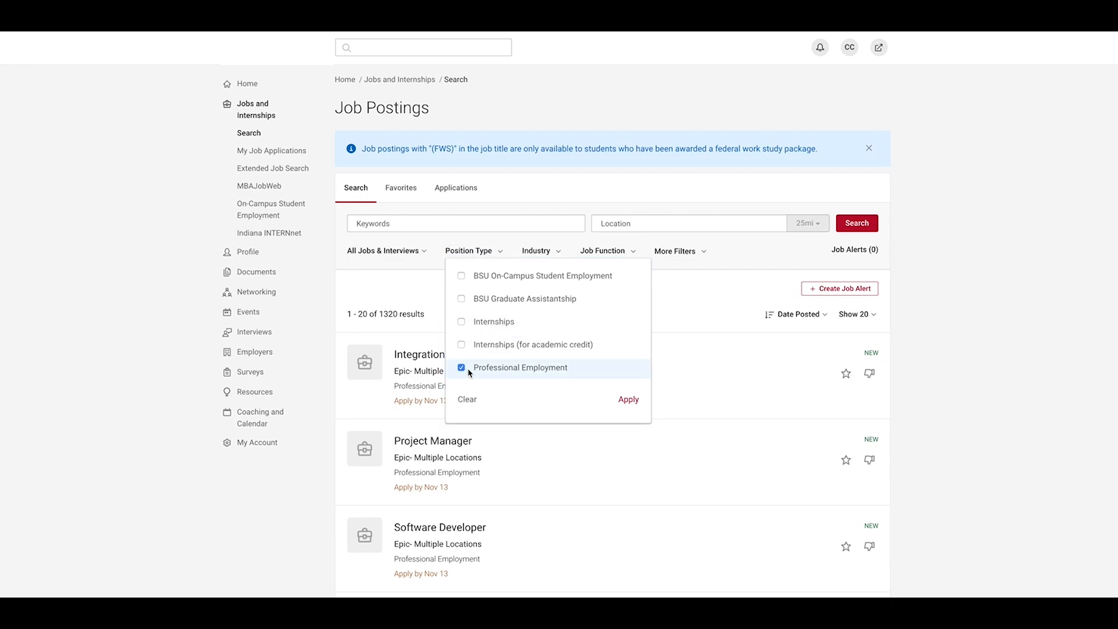
{"action": "left_click", "coordinate": [630, 401]}
{"action": "left_click", "coordinate": [542, 251]}
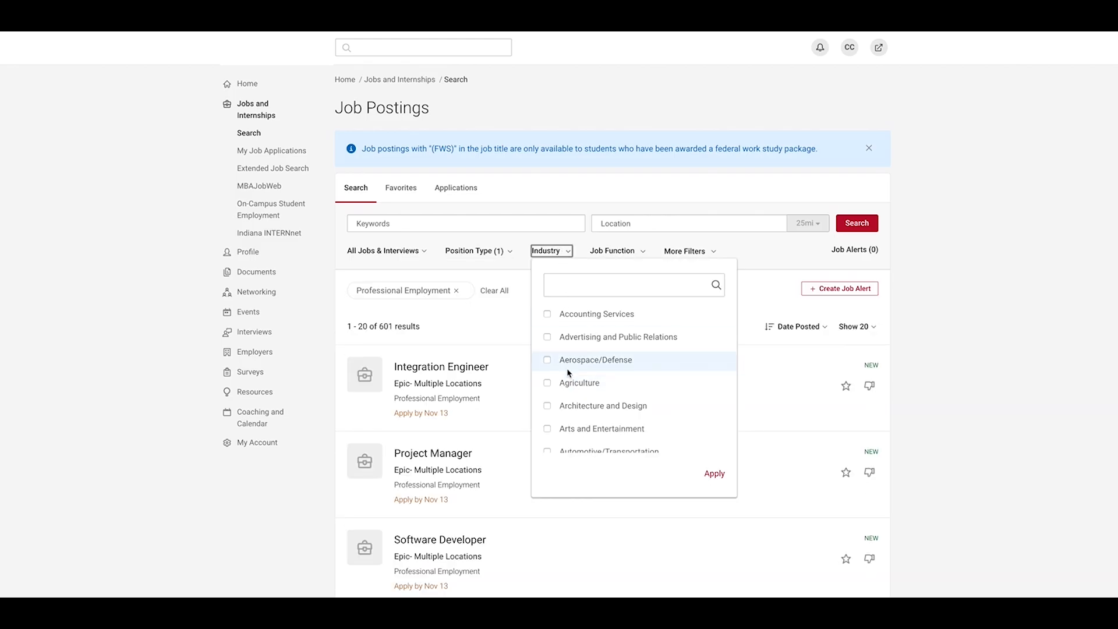
{"action": "left_click", "coordinate": [547, 337]}
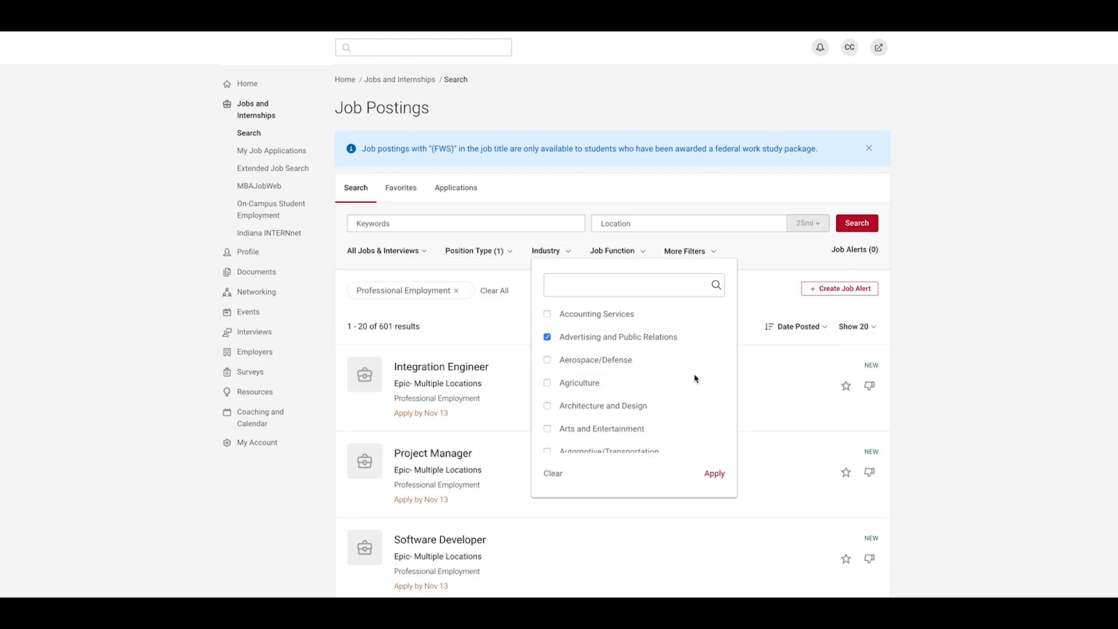
{"action": "left_click", "coordinate": [715, 473]}
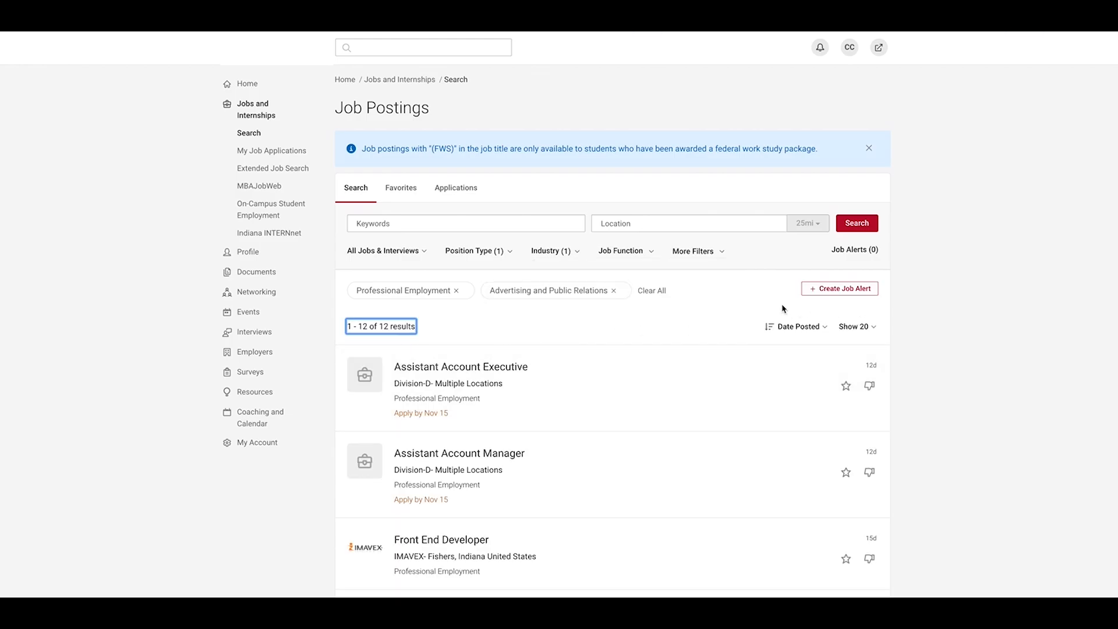
Save the filtered search as a job alert and view the saved alerts list
{"action": "left_click", "coordinate": [839, 289]}
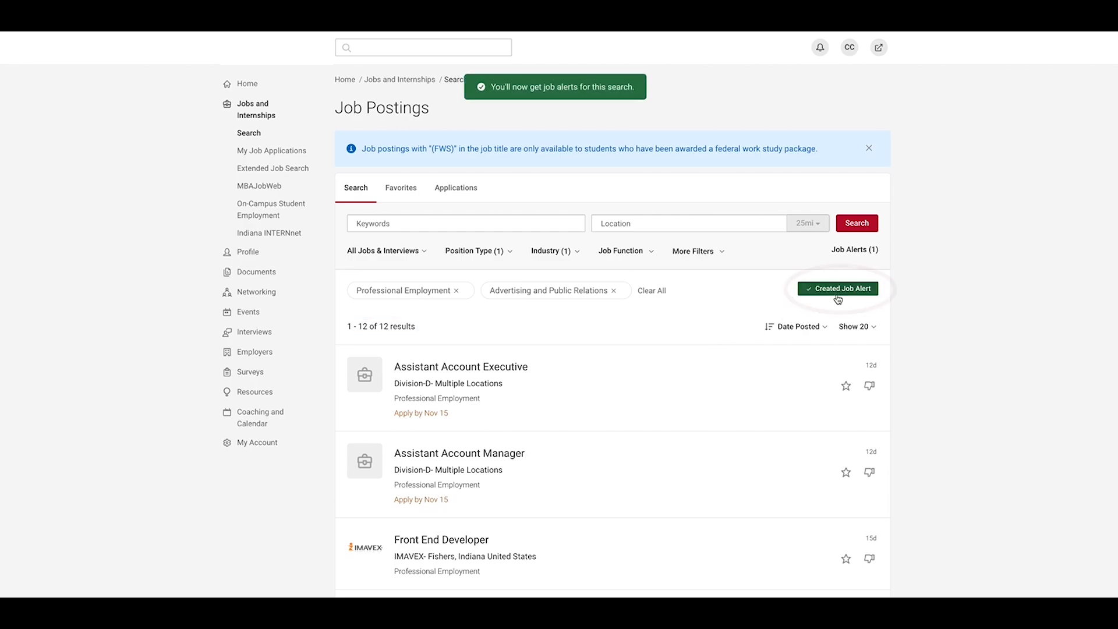
{"action": "left_click", "coordinate": [847, 252]}
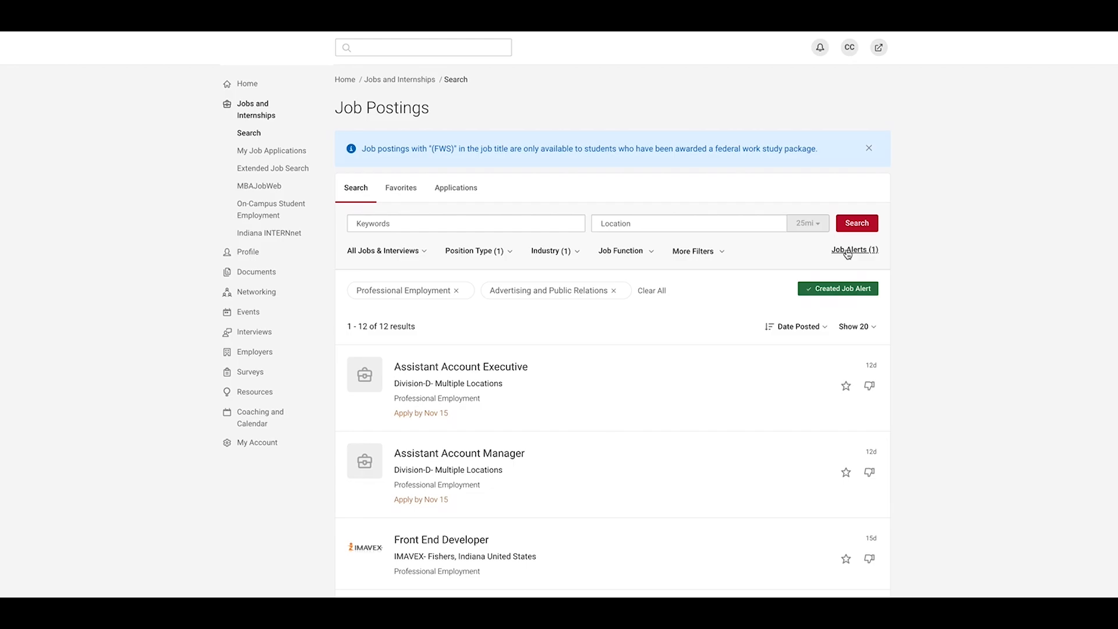
{"action": "left_click", "coordinate": [847, 253]}
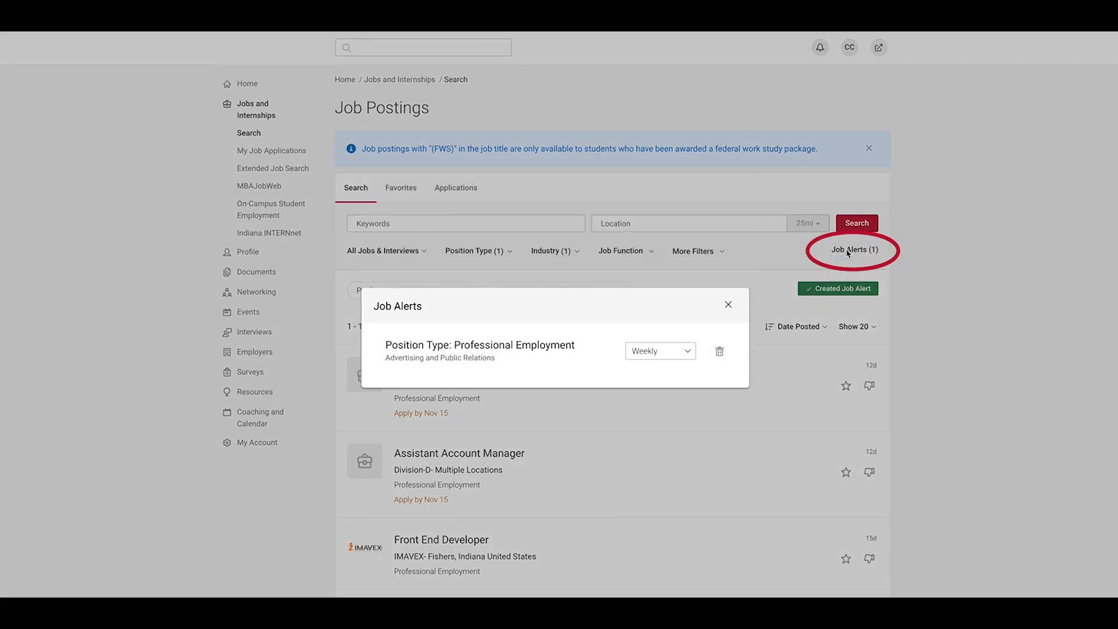
Switch the Professional Employment alert frequency from weekly to Monthly
{"action": "left_click", "coordinate": [690, 354]}
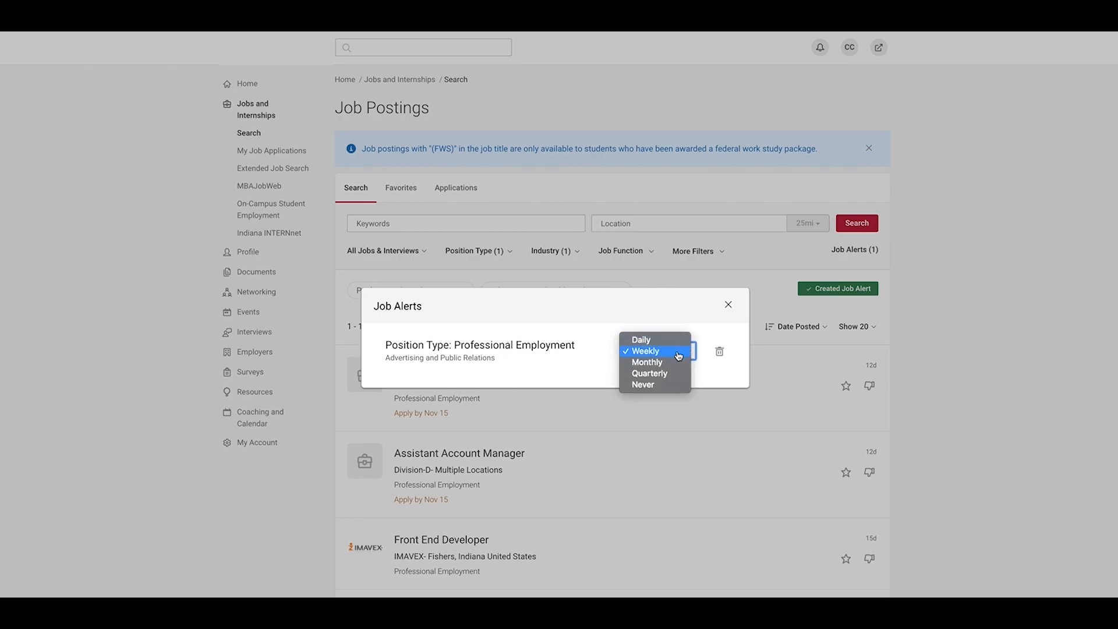
{"action": "left_click", "coordinate": [676, 362]}
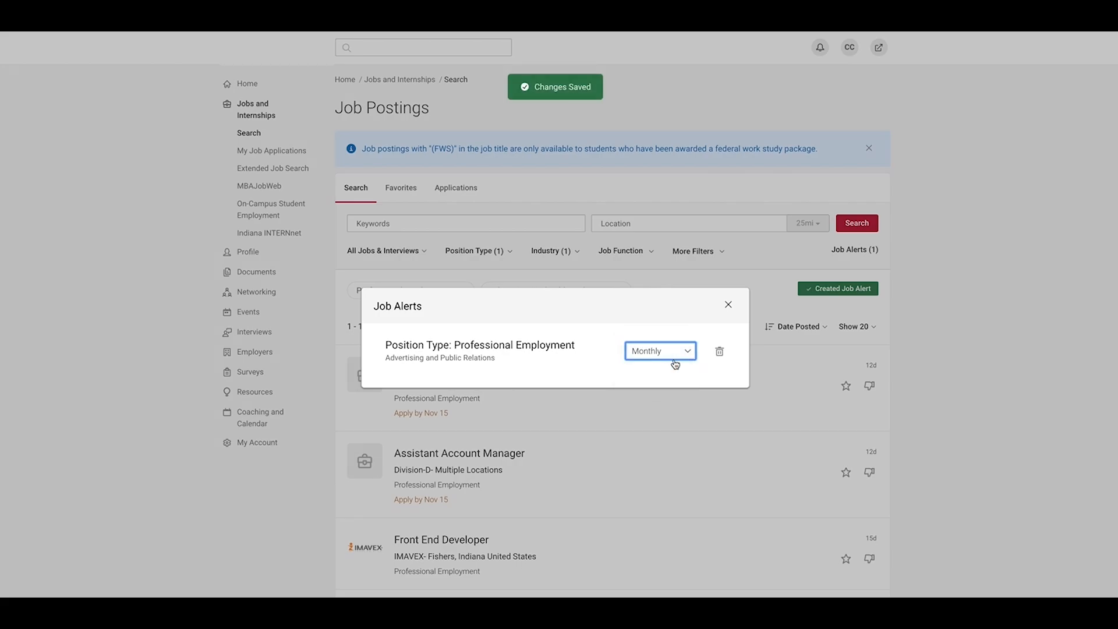